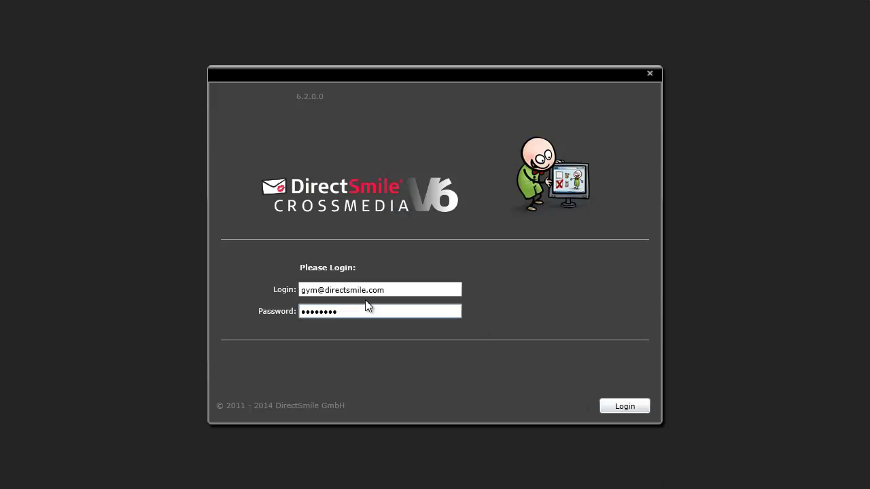
Step: Enter the login and password, then sign in to DirectSmile Crossmedia
{"action": "left_click", "coordinate": [367, 290]}
{"action": "left_click", "coordinate": [350, 310]}
{"action": "left_click", "coordinate": [622, 405]}
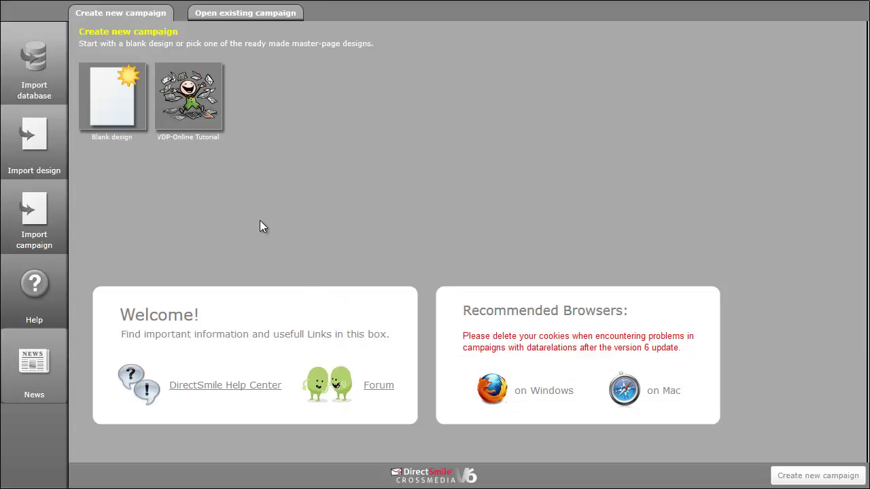
Step: Create a blank-design campaign named supergym using DefaultDatabase as its initial database
{"action": "double_click", "coordinate": [124, 110]}
{"action": "type", "text": "supergym"}
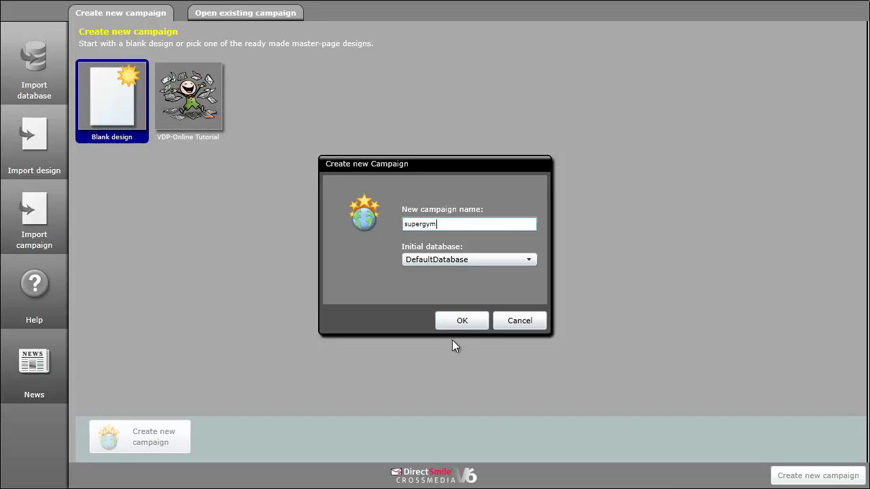
{"action": "left_click", "coordinate": [456, 258]}
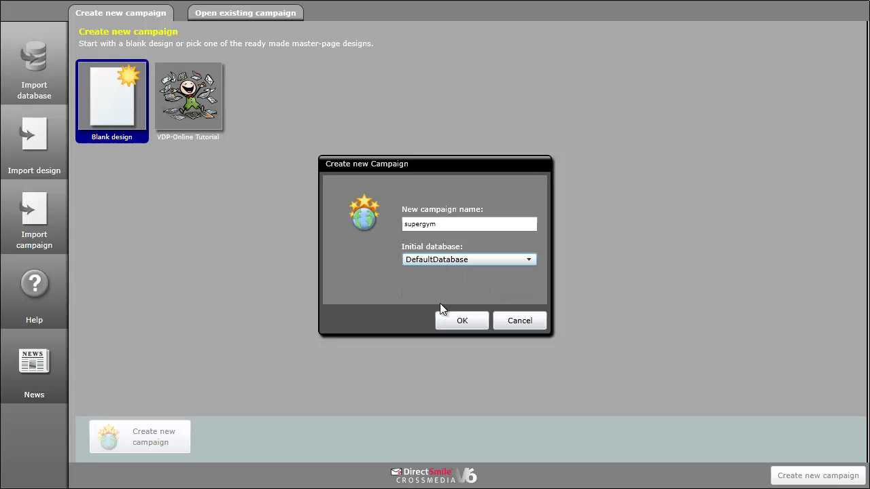
{"action": "left_click", "coordinate": [455, 321]}
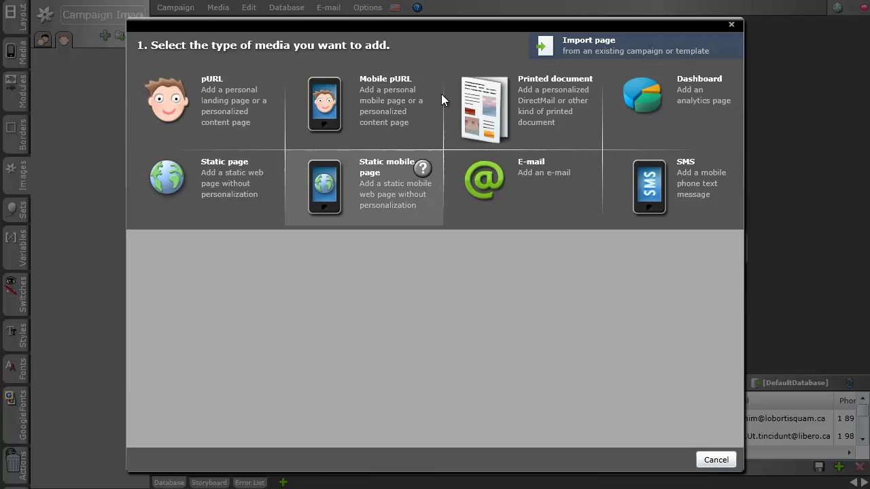
Step: Preview the Printed document options in the add-media dialog
{"action": "left_click", "coordinate": [548, 123]}
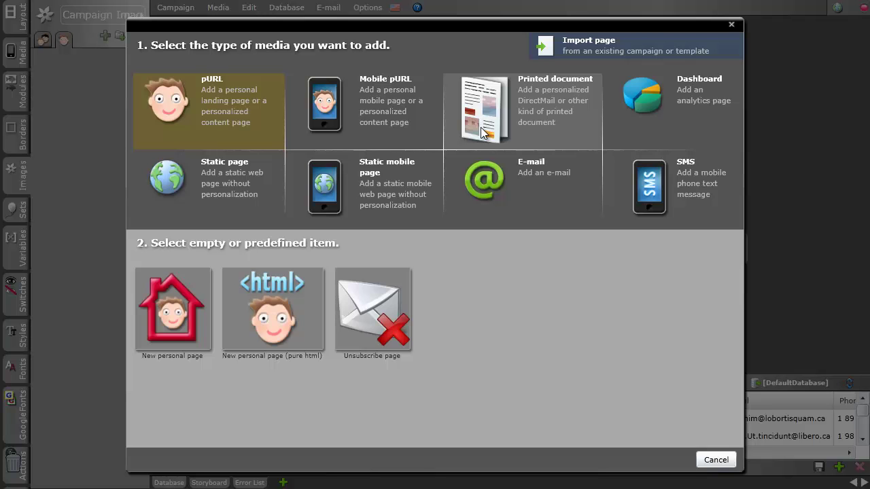
Step: Cancel adding media and choose db.csv for a new database upload
{"action": "left_click", "coordinate": [716, 463]}
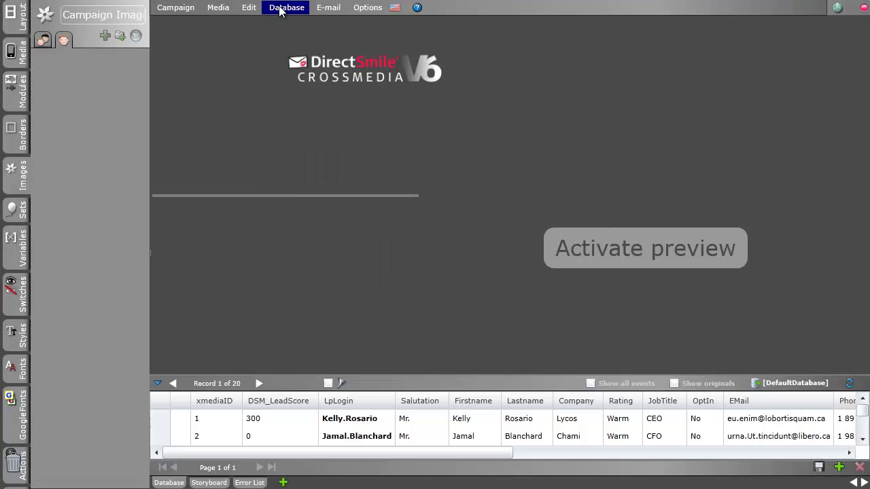
{"action": "left_click", "coordinate": [279, 9]}
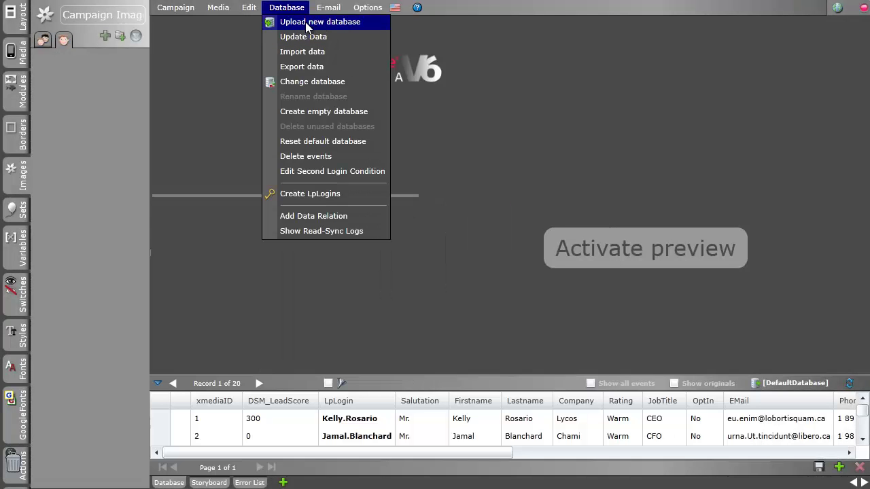
{"action": "left_click", "coordinate": [306, 25]}
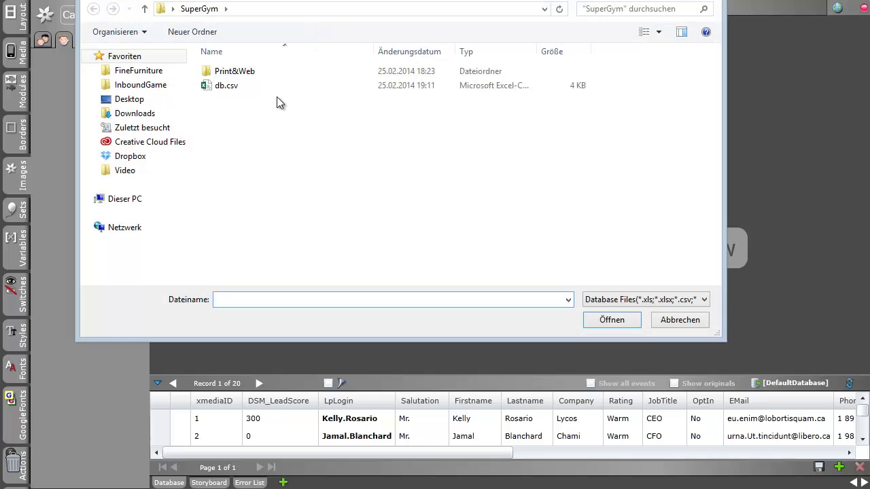
{"action": "left_click", "coordinate": [235, 89]}
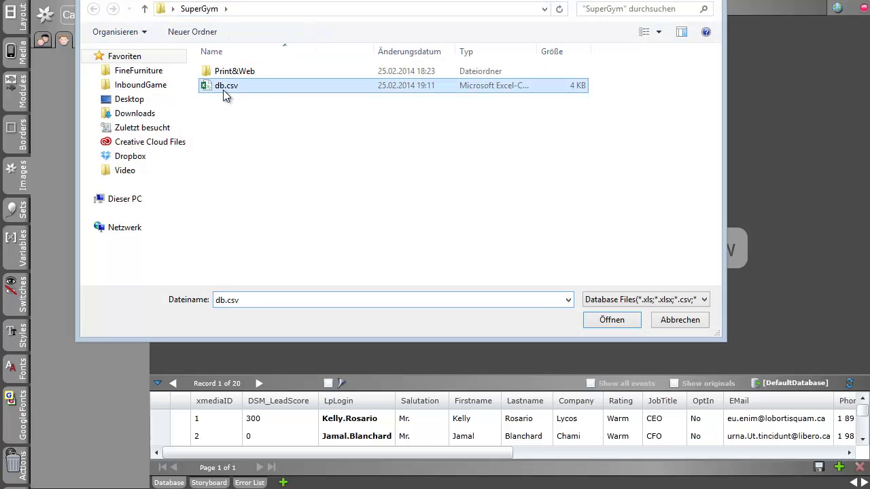
{"action": "double_click", "coordinate": [237, 86]}
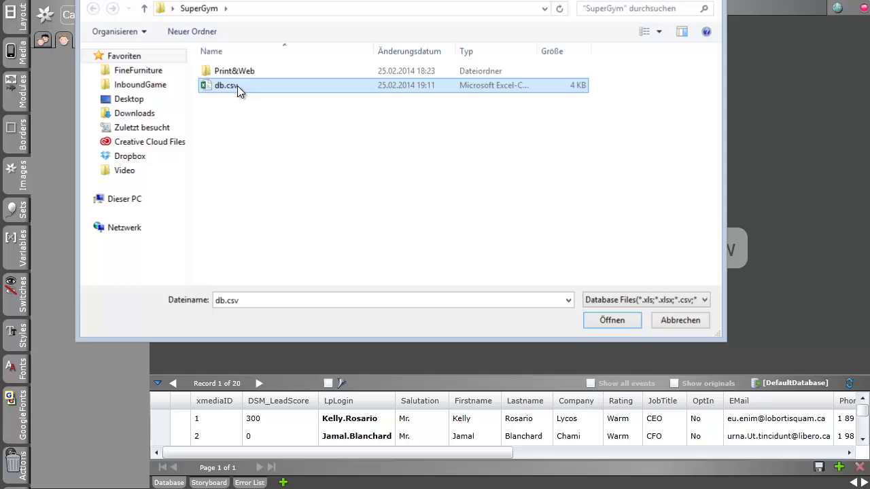
Step: Name the database super with logins built as Firstname.Lastname
{"action": "left_click", "coordinate": [375, 185]}
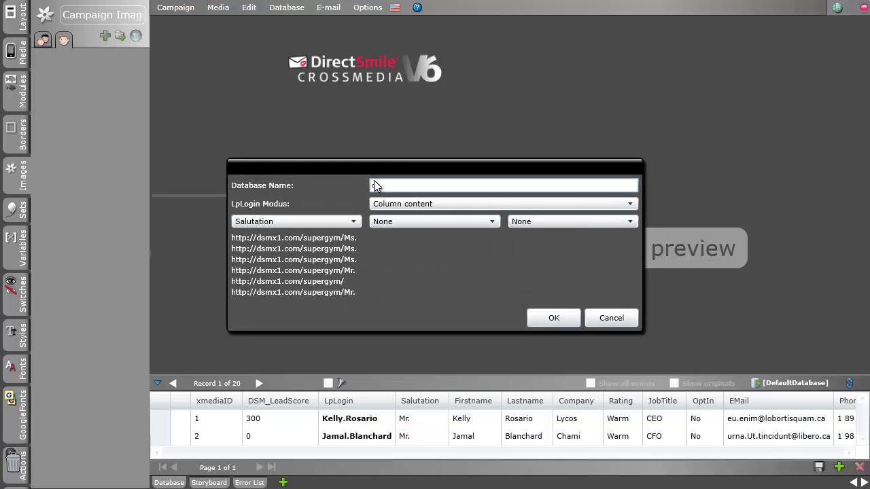
{"action": "type", "text": "db"}
{"action": "double_click", "coordinate": [386, 185]}
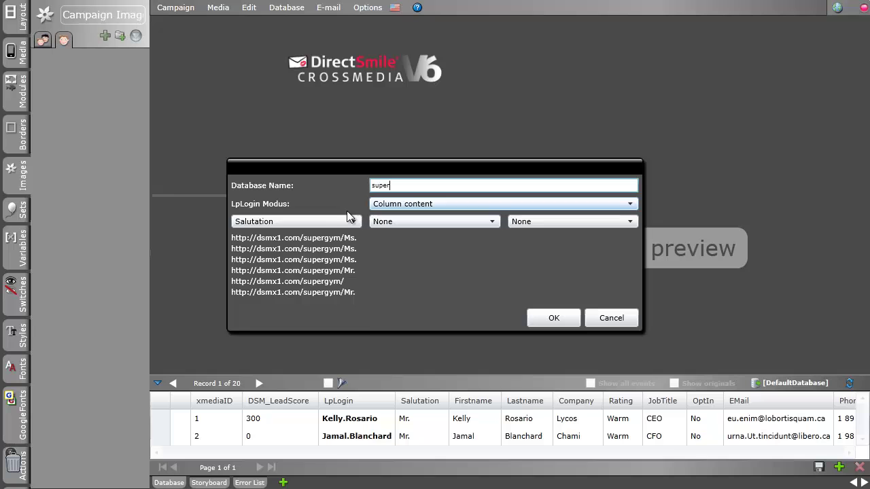
{"action": "key", "text": "ctrl+a"}
{"action": "left_click", "coordinate": [336, 222]}
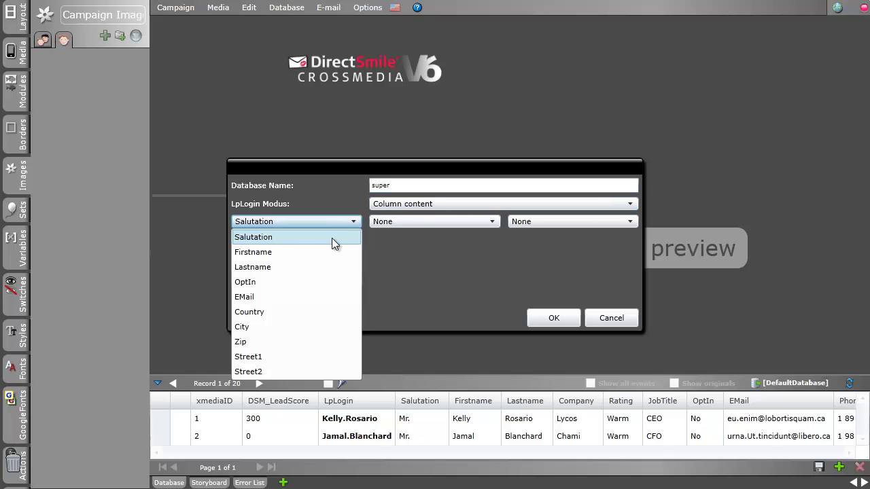
{"action": "left_click", "coordinate": [320, 253]}
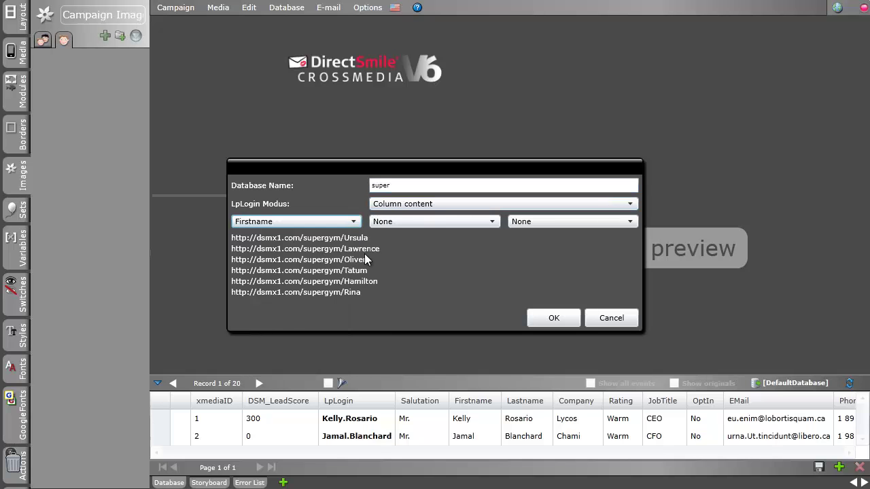
{"action": "left_click", "coordinate": [420, 220]}
{"action": "left_click", "coordinate": [411, 257]}
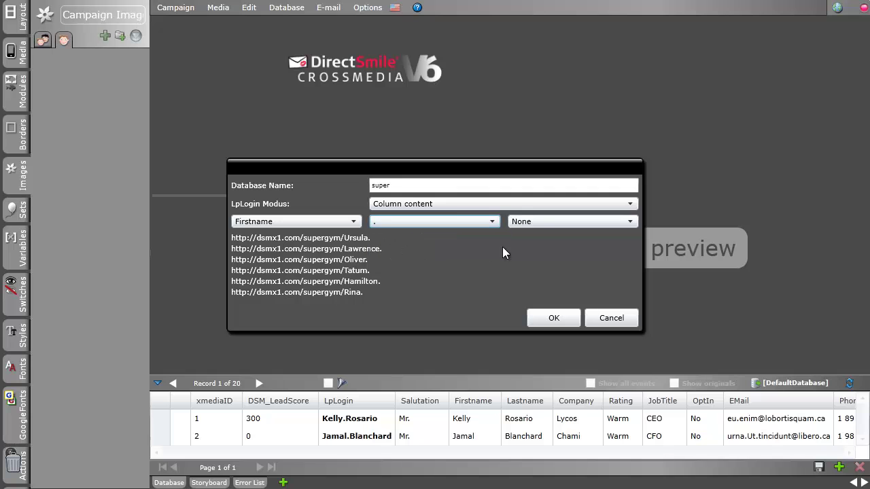
{"action": "left_click", "coordinate": [541, 224]}
{"action": "left_click", "coordinate": [550, 282]}
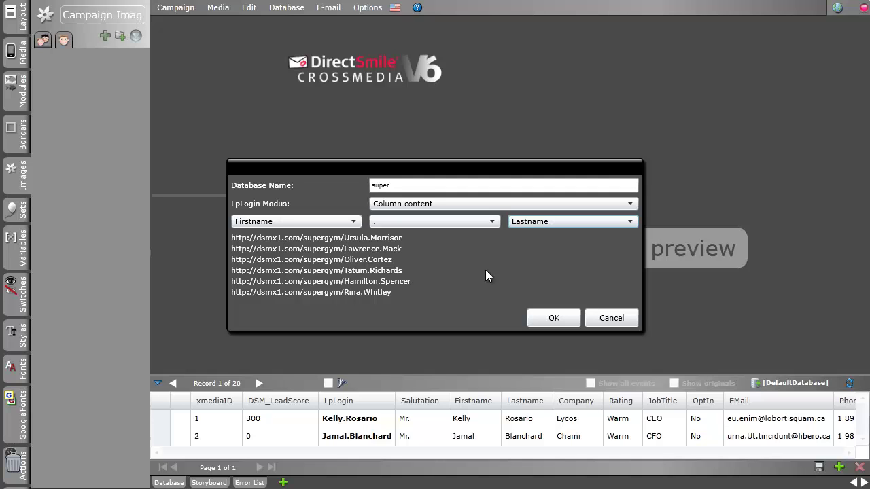
{"action": "left_click", "coordinate": [553, 317]}
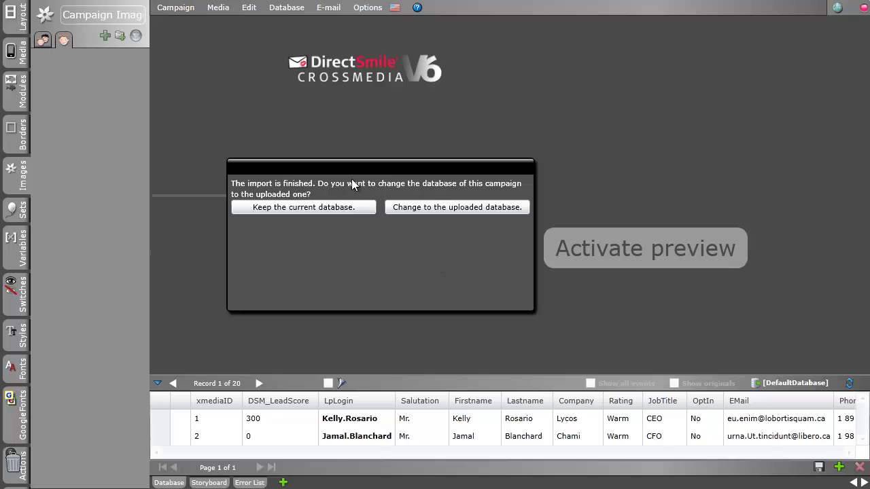
Step: Switch the campaign to the super database and enlarge the preview above the records
{"action": "left_click", "coordinate": [451, 207]}
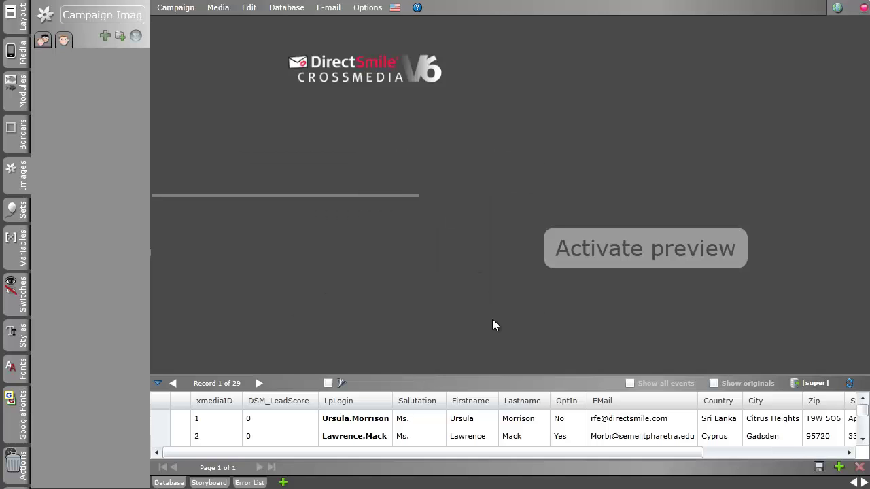
{"action": "left_click_drag", "start_coordinate": [497, 374], "coordinate": [517, 182]}
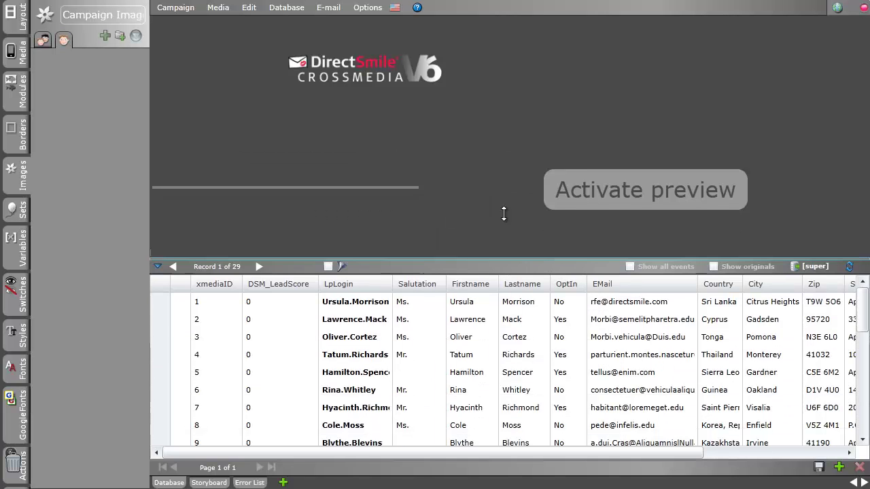
{"action": "mouse_move", "coordinate": [861, 239]}
{"action": "left_mouse_down"}
{"action": "mouse_move", "coordinate": [861, 364]}
{"action": "mouse_move", "coordinate": [861, 239]}
{"action": "left_mouse_up"}
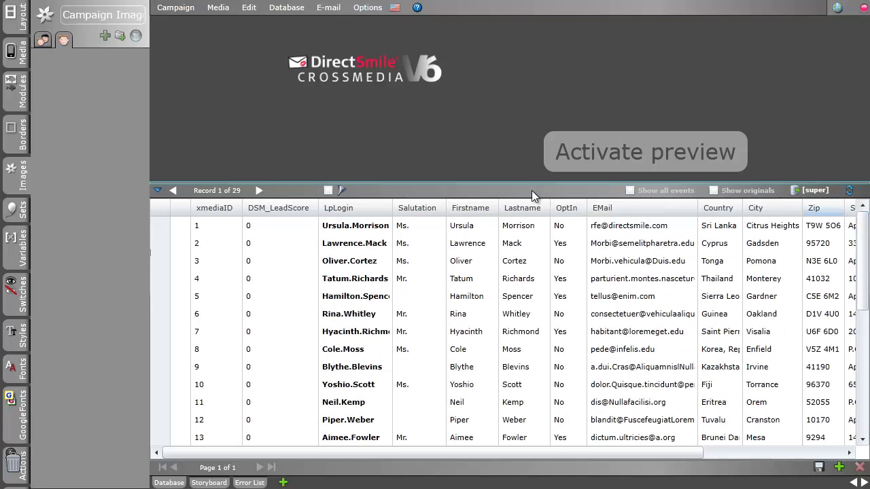
{"action": "left_click_drag", "start_coordinate": [425, 181], "coordinate": [430, 288]}
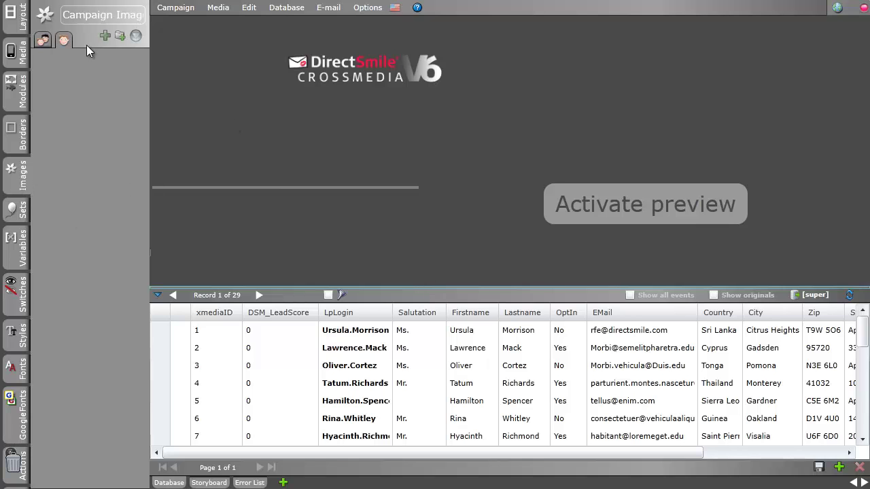
Step: Import all eight Print&Web images into Campaign Images without adding them to a group
{"action": "left_click", "coordinate": [42, 40]}
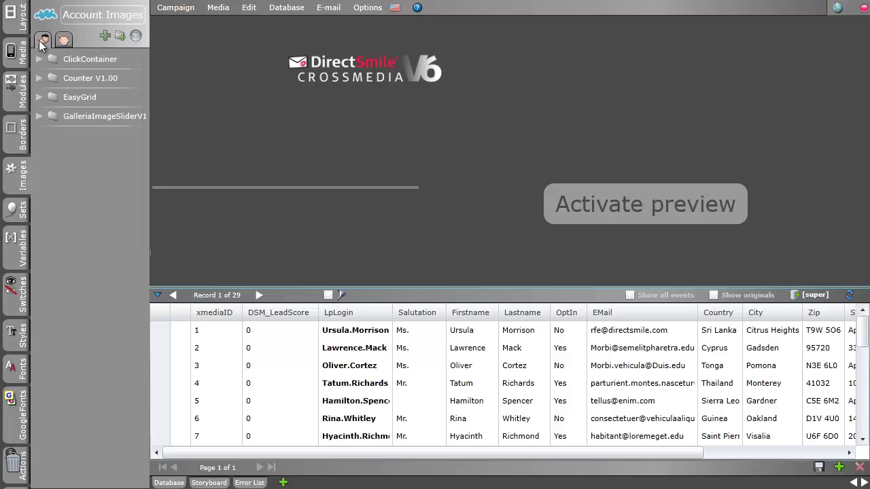
{"action": "left_click", "coordinate": [64, 39]}
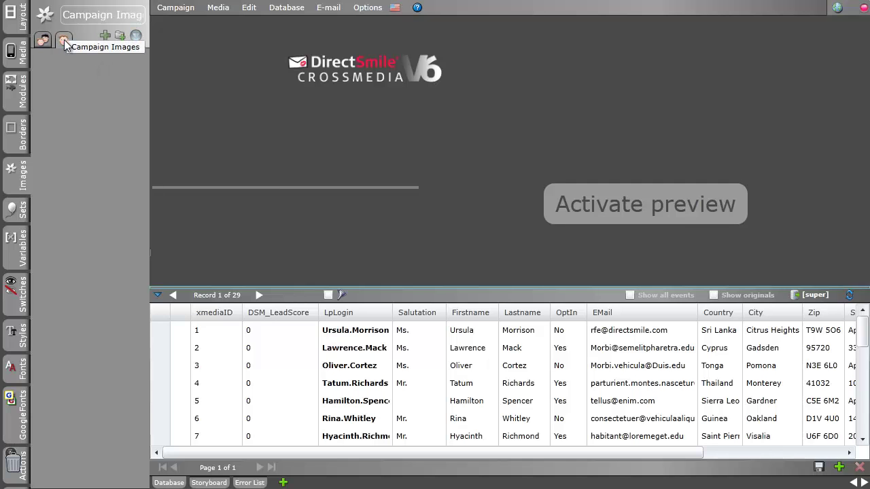
{"action": "left_click", "coordinate": [106, 37]}
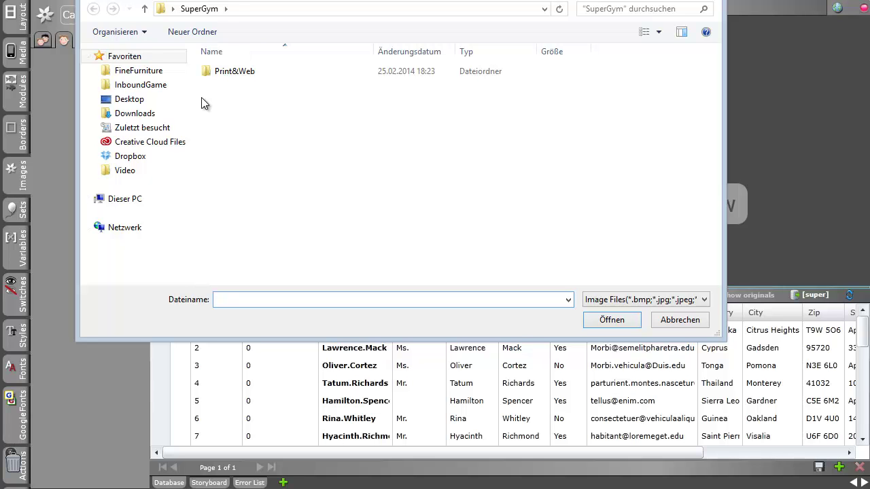
{"action": "double_click", "coordinate": [258, 72]}
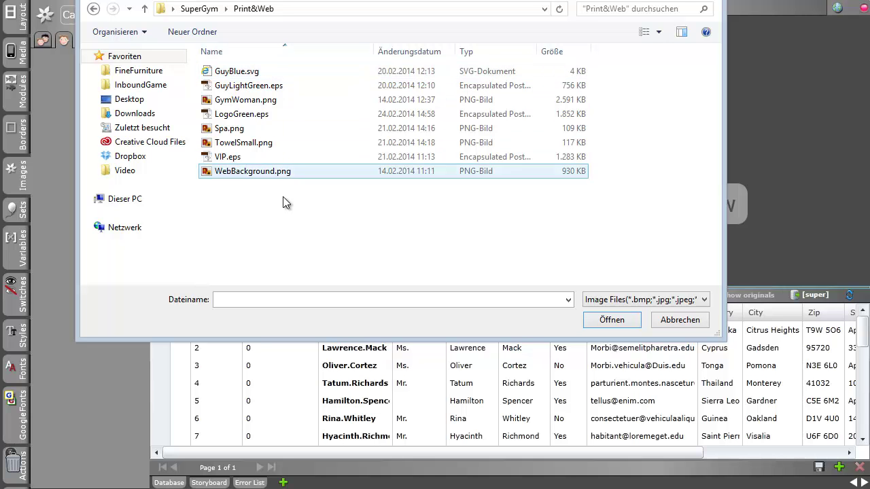
{"action": "left_click_drag", "start_coordinate": [283, 197], "coordinate": [276, 66]}
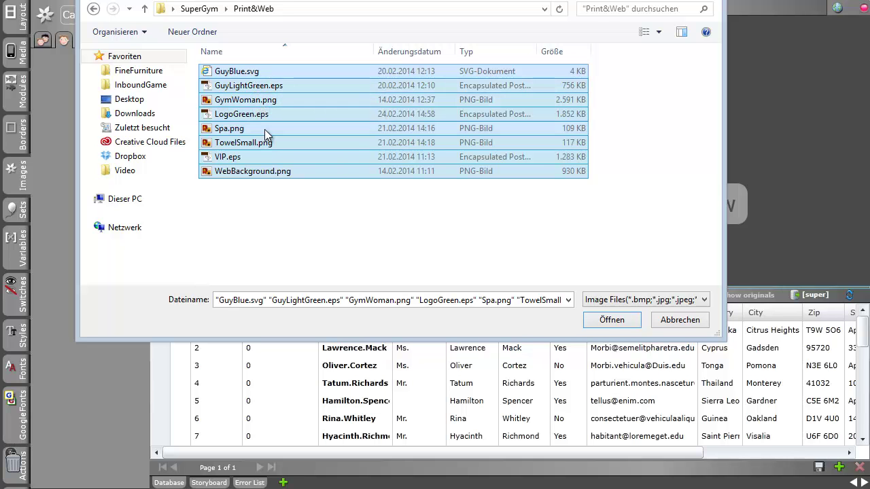
{"action": "left_click", "coordinate": [609, 323]}
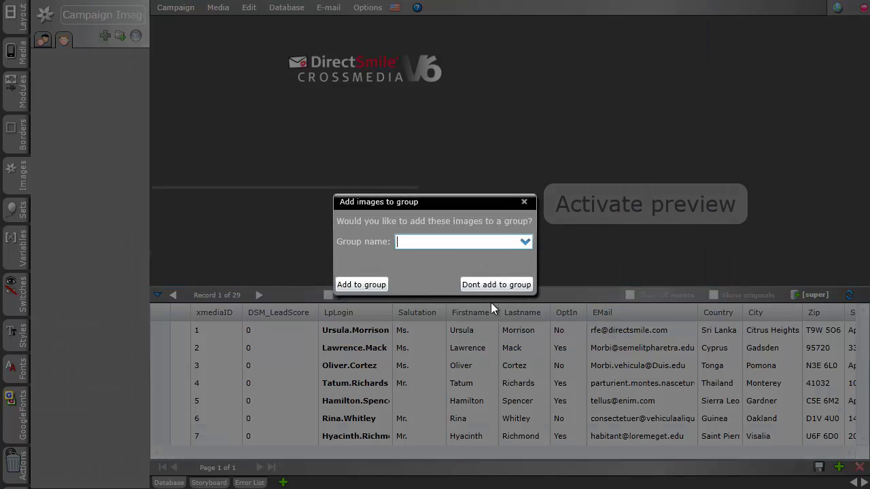
{"action": "left_click", "coordinate": [503, 287]}
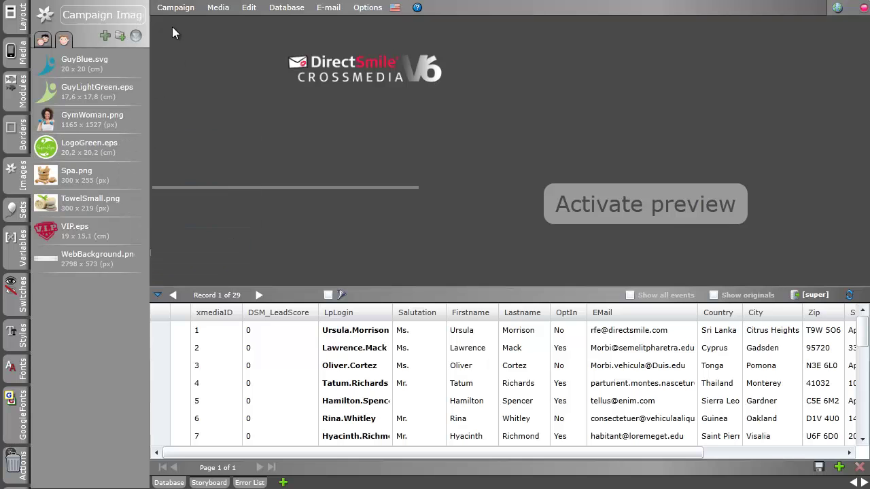
Step: Add a new VDP-Online printed document and name it Invitation
{"action": "left_click", "coordinate": [218, 8]}
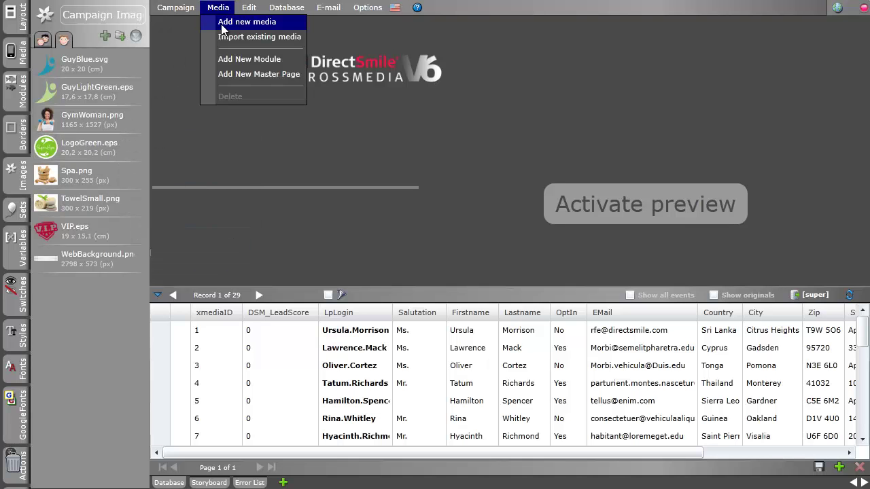
{"action": "left_click", "coordinate": [223, 25]}
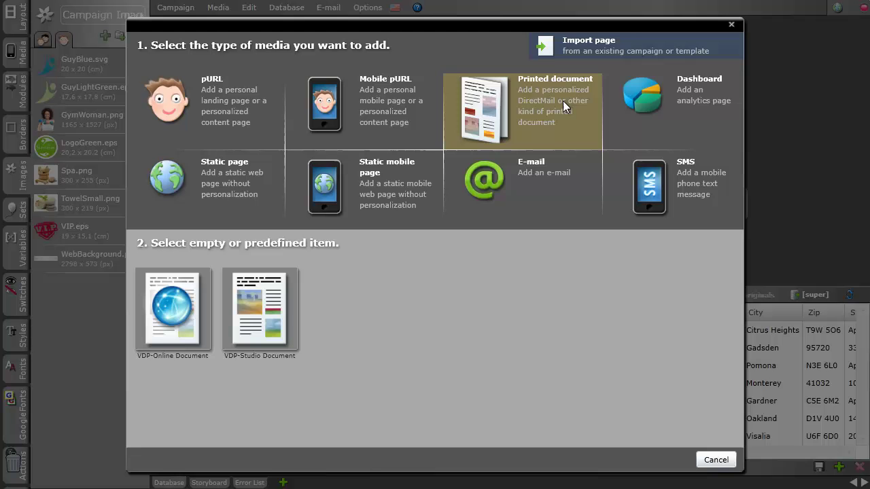
{"action": "left_click", "coordinate": [171, 313]}
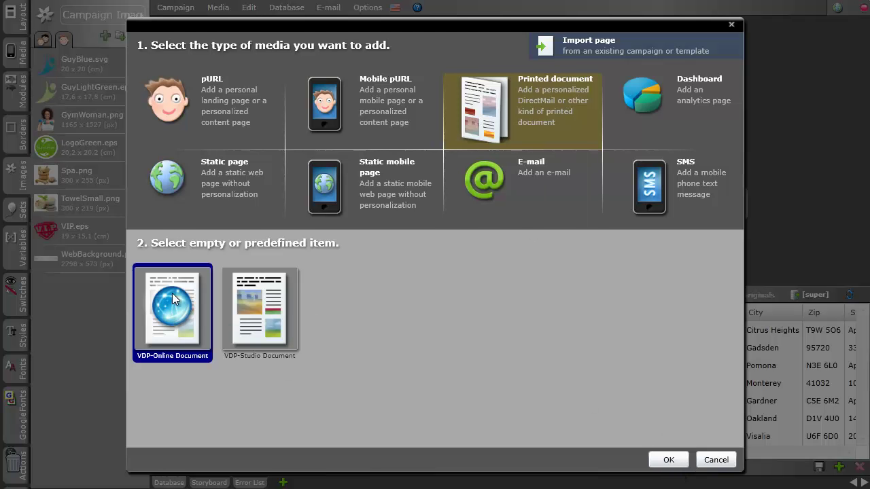
{"action": "double_click", "coordinate": [196, 287]}
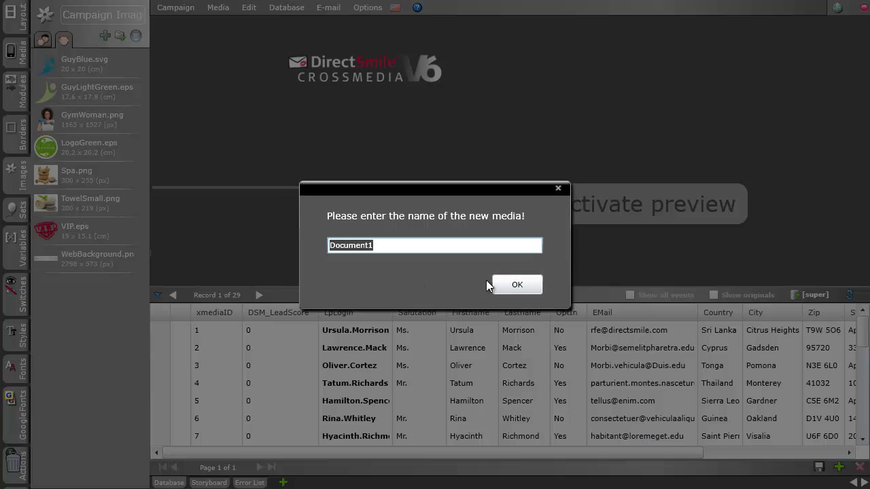
{"action": "type", "text": "In"}
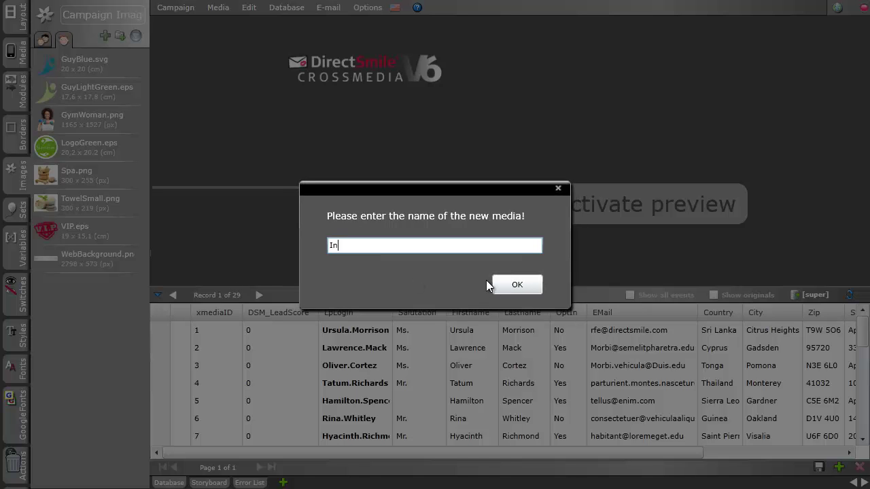
{"action": "type", "text": "vitation"}
Step: Set the Invitation document to Executive page size with 2 pages
{"action": "left_click", "coordinate": [527, 289]}
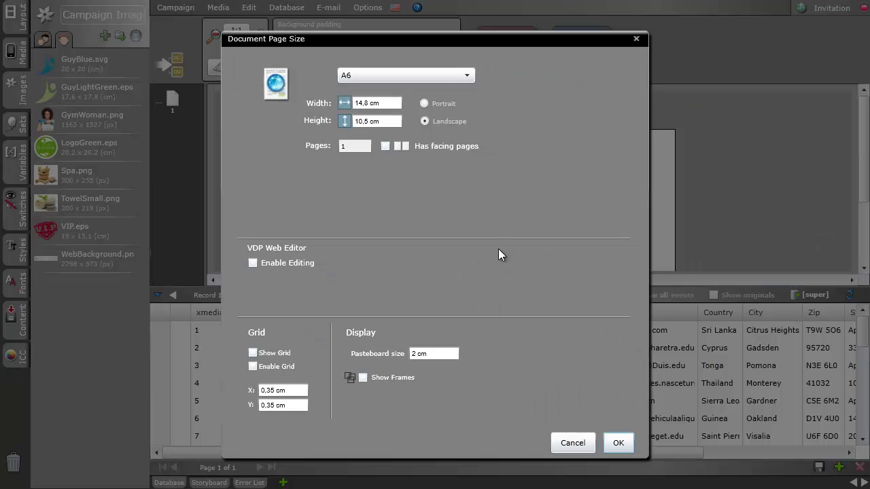
{"action": "left_click", "coordinate": [448, 75]}
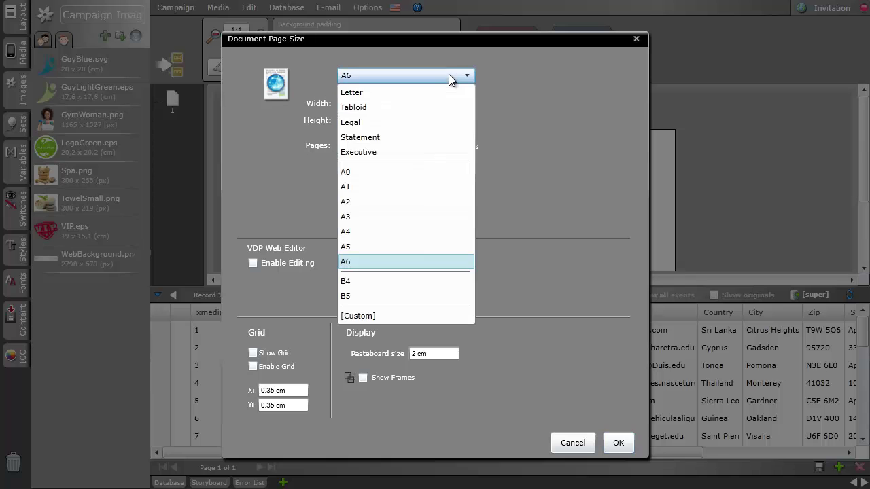
{"action": "left_click", "coordinate": [423, 153]}
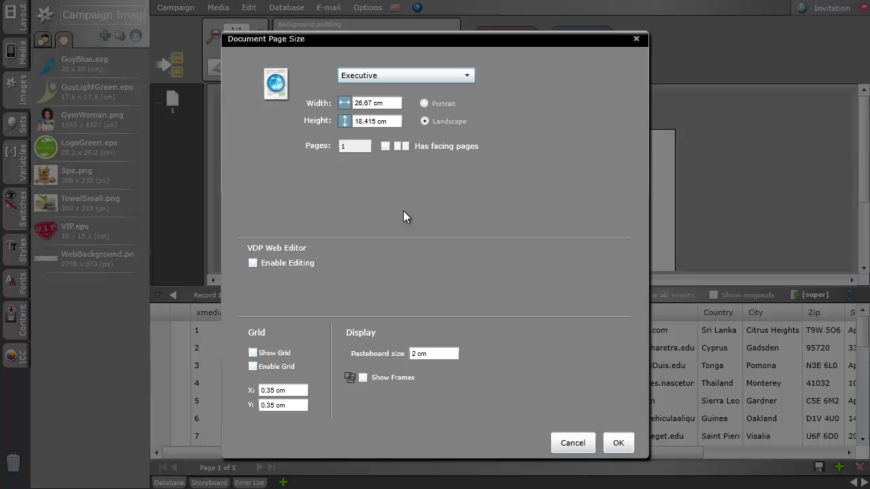
{"action": "double_click", "coordinate": [359, 147]}
{"action": "type", "text": "2"}
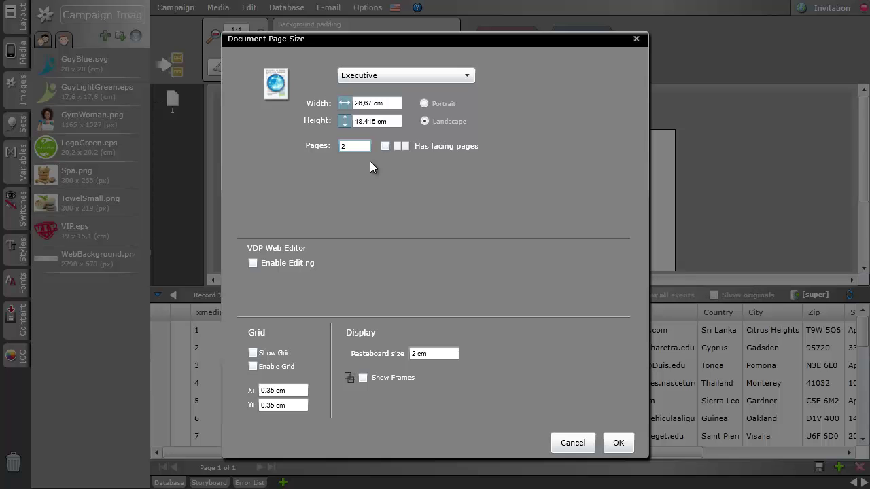
{"action": "left_click", "coordinate": [622, 447]}
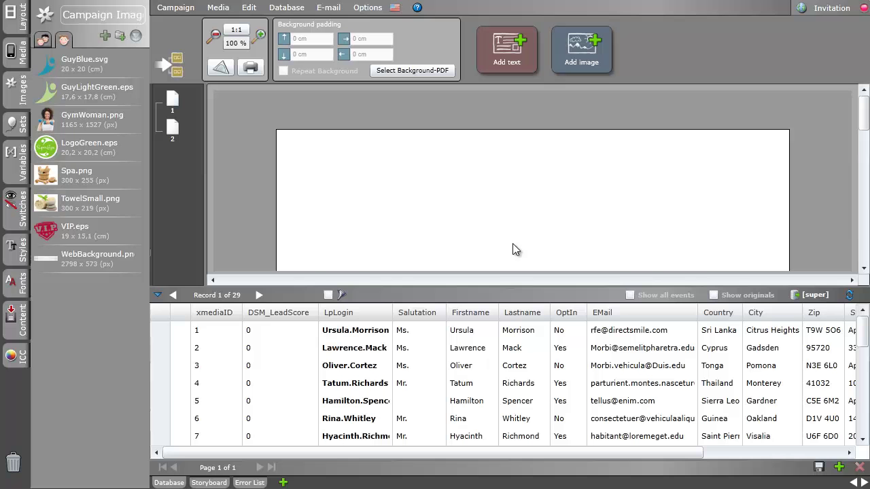